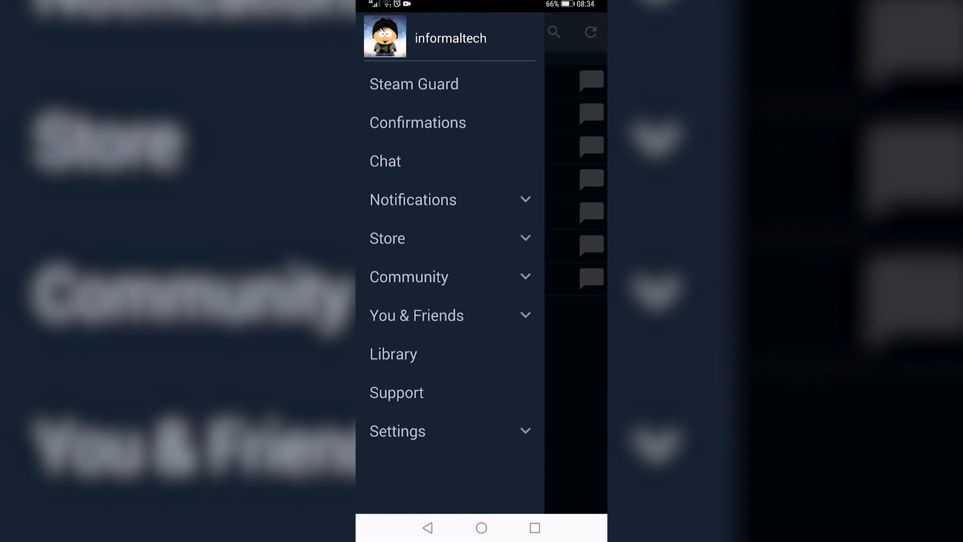
# Step: Search the Steam store for 'Among Us' to list the matching games
pyautogui.click(494, 239)
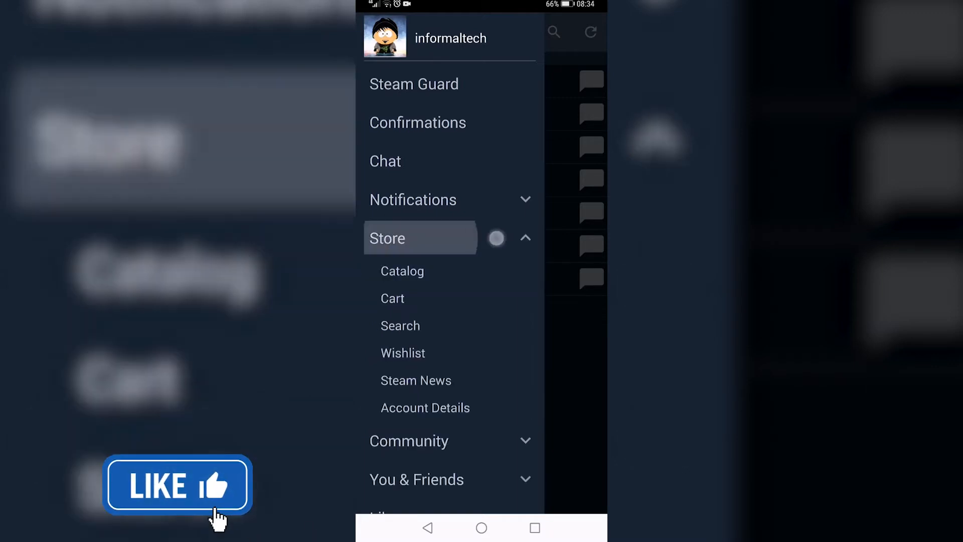
pyautogui.click(422, 325)
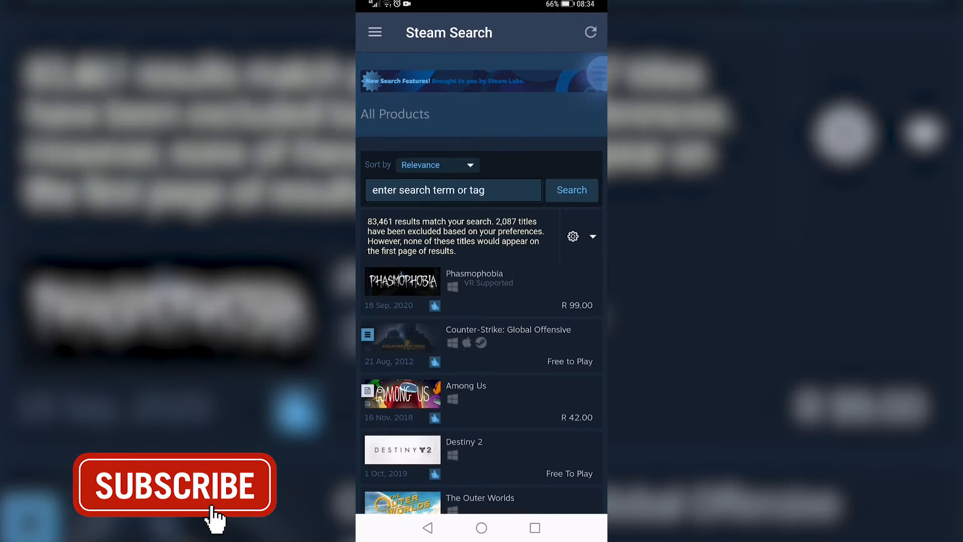
pyautogui.click(454, 189)
pyautogui.write('A')
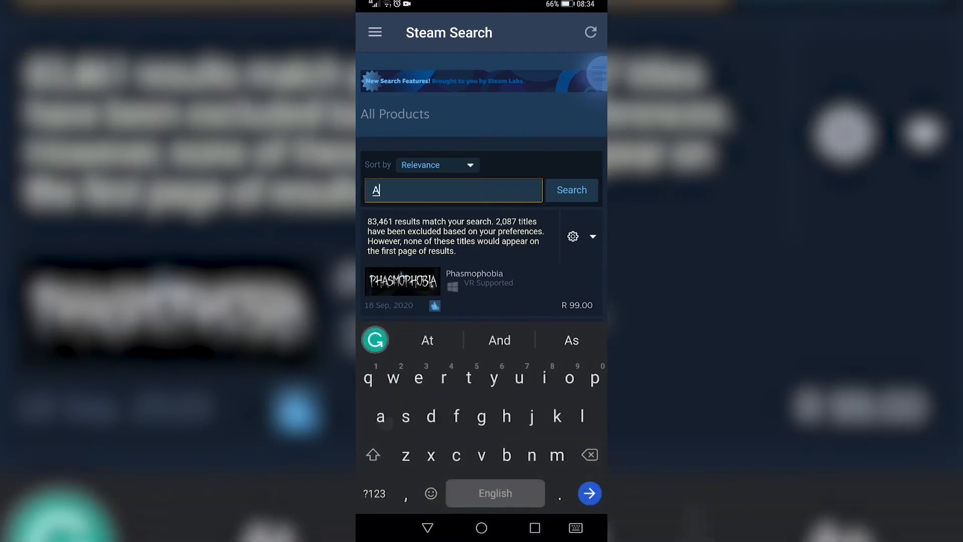
pyautogui.write('mong Us')
pyautogui.press('Return')
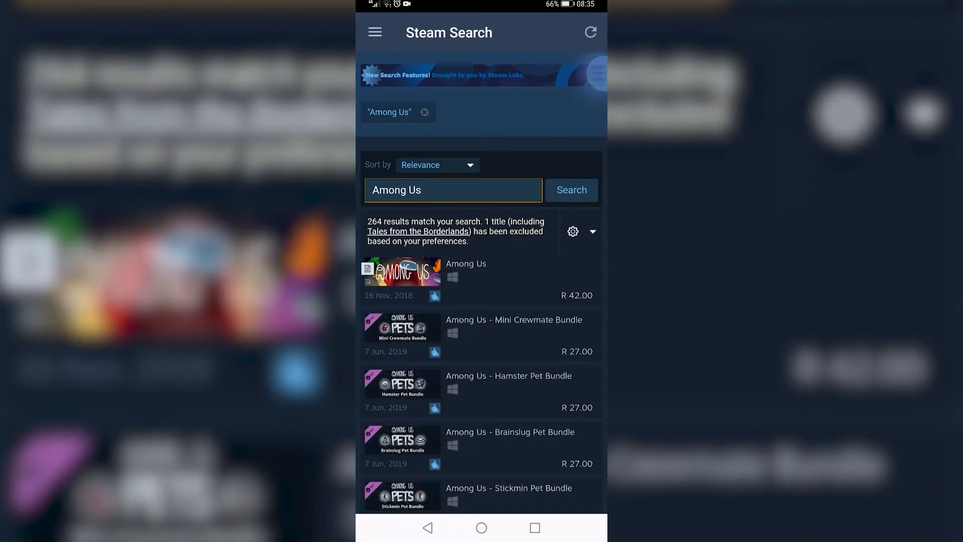
# Step: Open the Among Us store page from the first search result
pyautogui.click(482, 279)
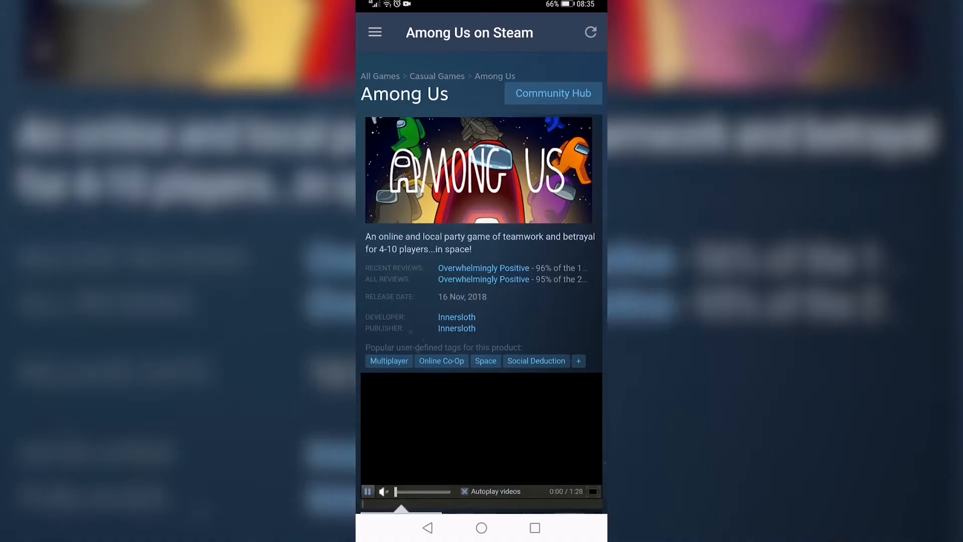
pyautogui.scroll(-10, 482, 301)
pyautogui.scroll(-5, 481, 301)
pyautogui.scroll(-10, 482, 301)
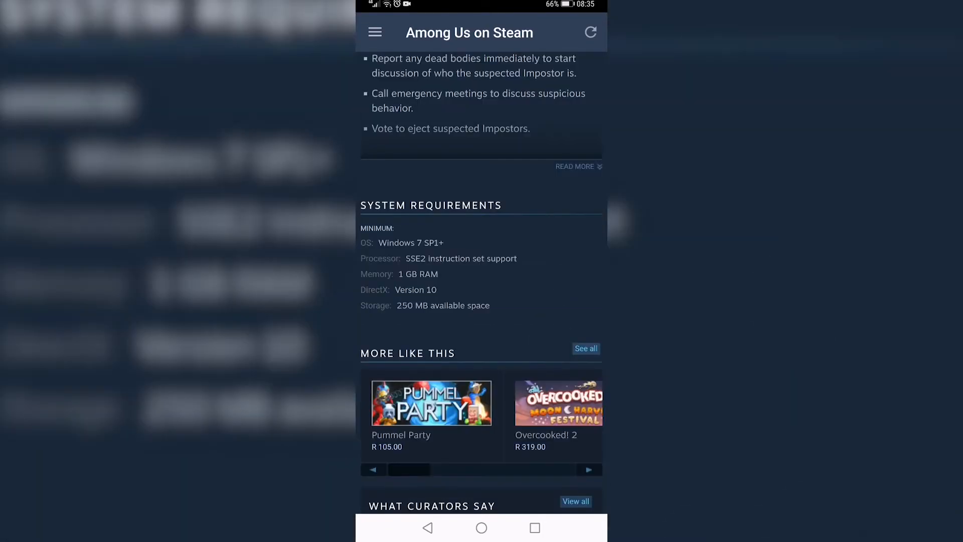